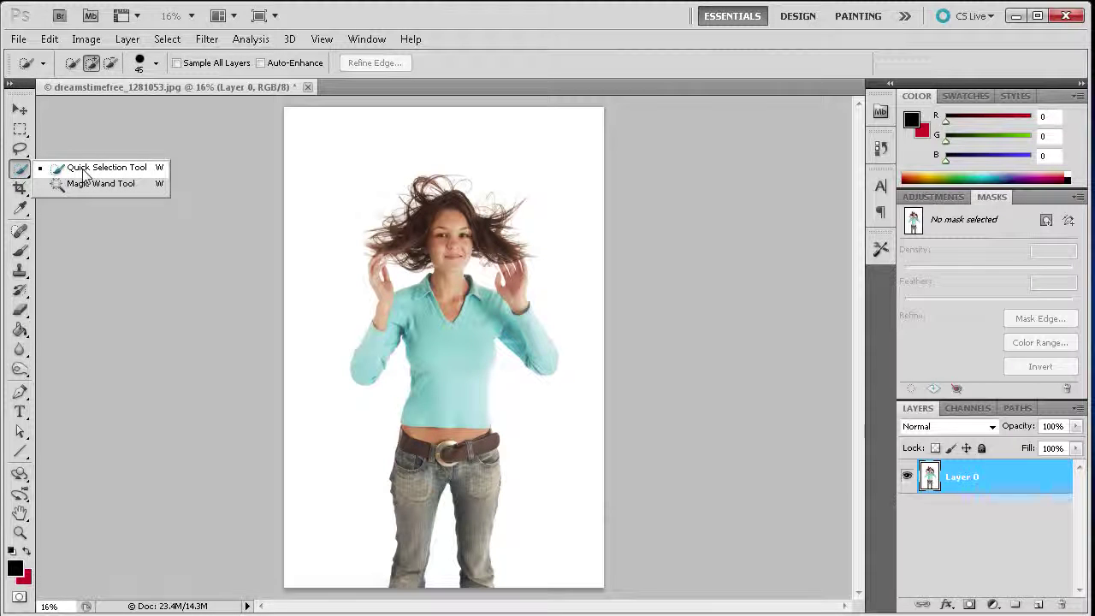
Step: Select the woman's jeans, top, arms, hands, face and hair with the Quick Selection tool
left_click(89, 170)
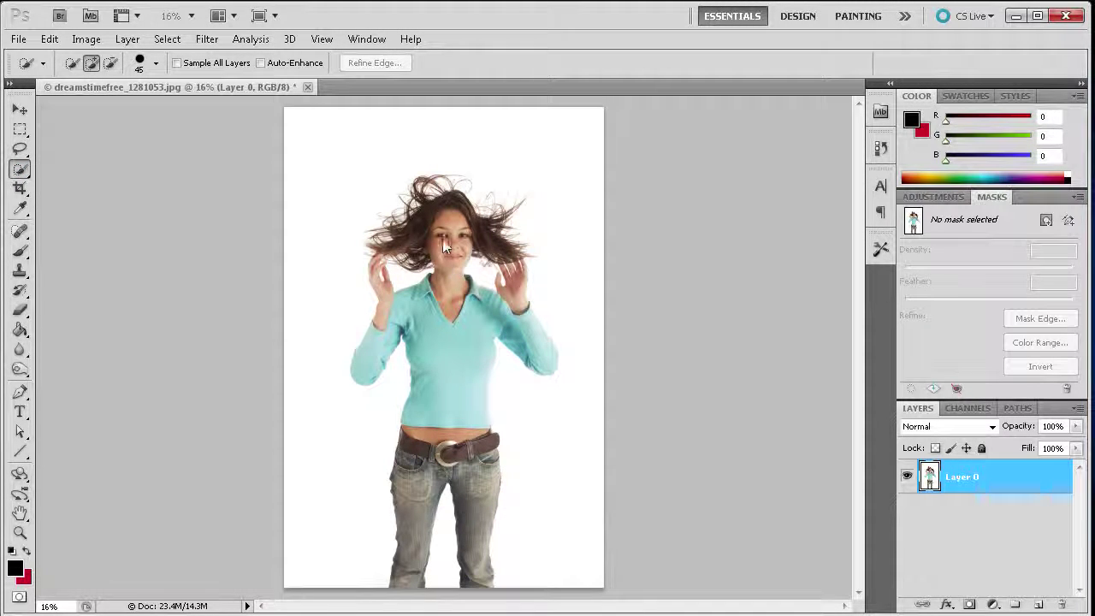
left_click_drag(442, 231, 481, 566)
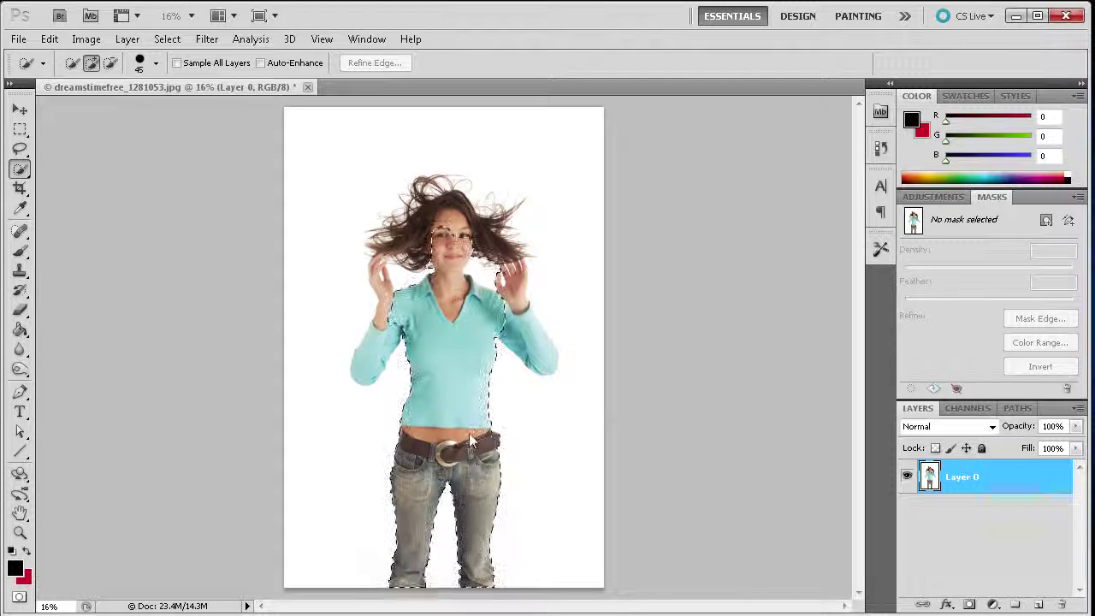
mouse_move(410, 336)
left_mouse_down()
mouse_move(367, 368)
mouse_move(382, 293)
left_mouse_up()
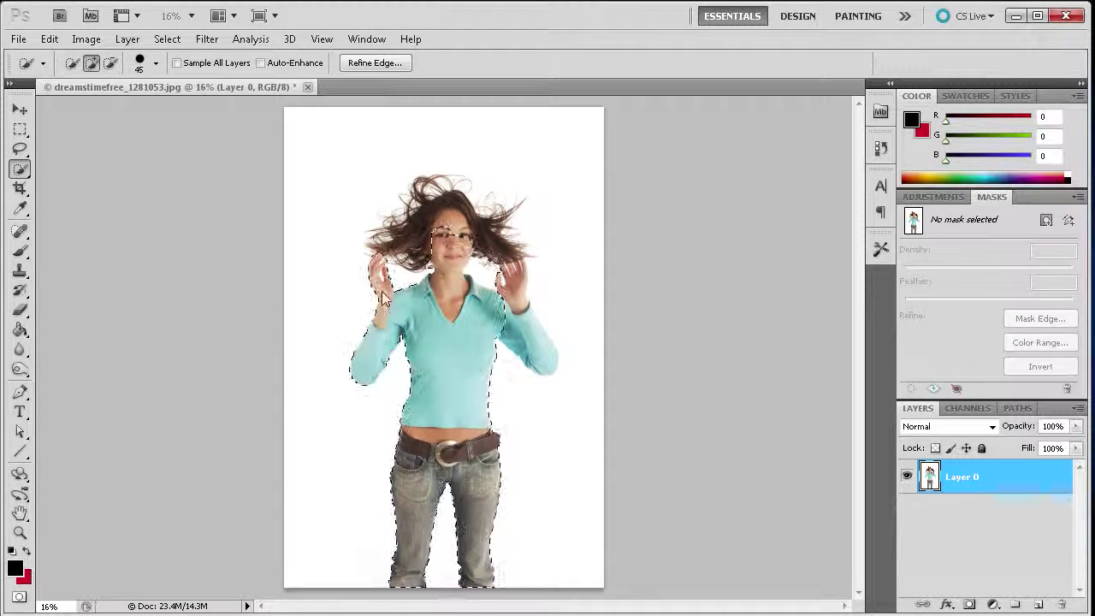
mouse_move(524, 340)
left_mouse_down()
mouse_move(537, 323)
mouse_move(521, 295)
left_mouse_up()
left_click_drag(443, 220, 431, 233)
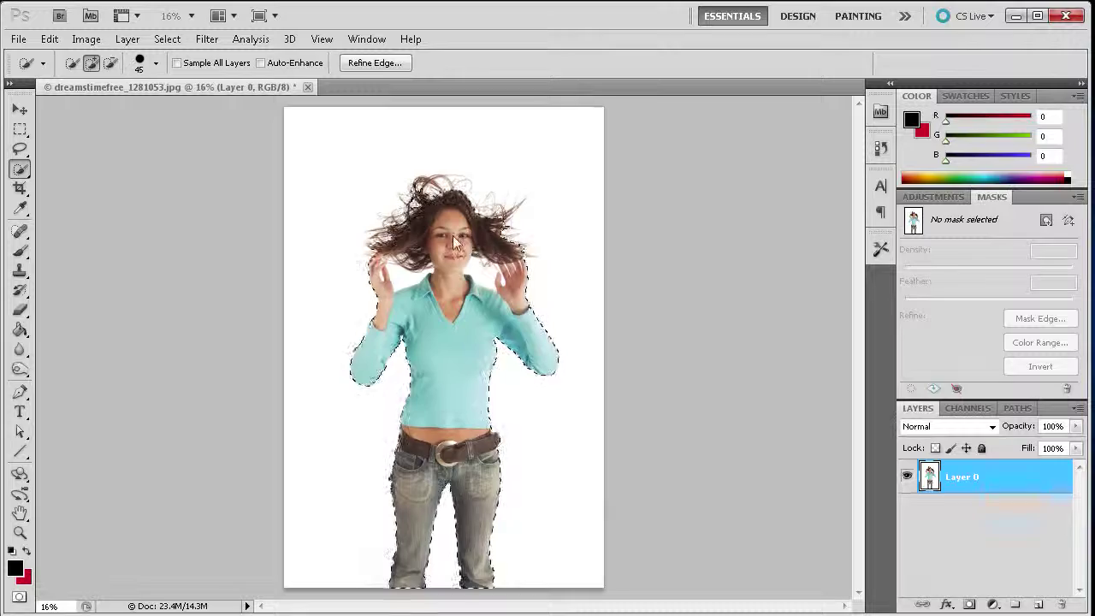
Step: Subtract the white background gaps between the woman's hair, hands and shoulders on both sides of her neck from the selection
scroll(434, 238, "up", 3, "alt")
scroll(450, 236, "up", 2, "alt")
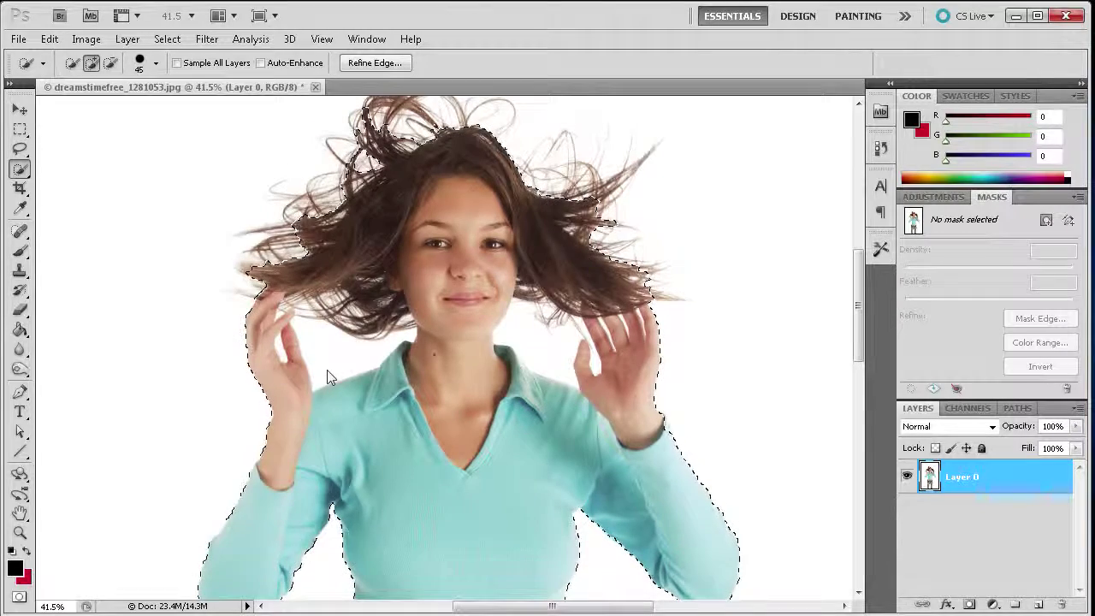
left_click_drag(335, 359, 317, 339, "alt")
left_click_drag(547, 359, 539, 369)
scroll(462, 328, "down", 3)
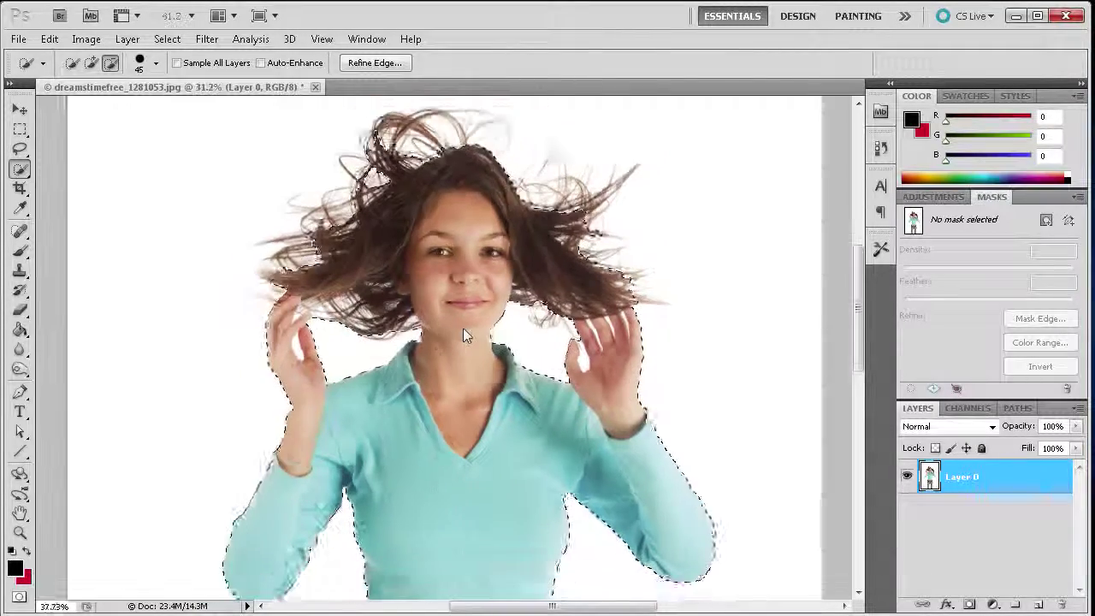
scroll(463, 327, "down", 3)
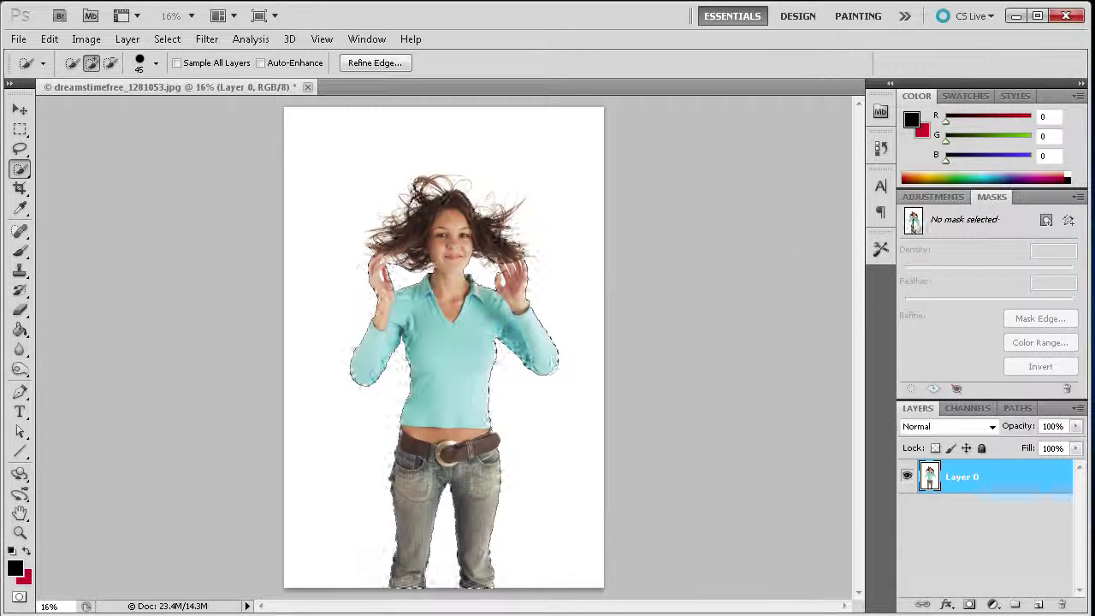
left_click(366, 39)
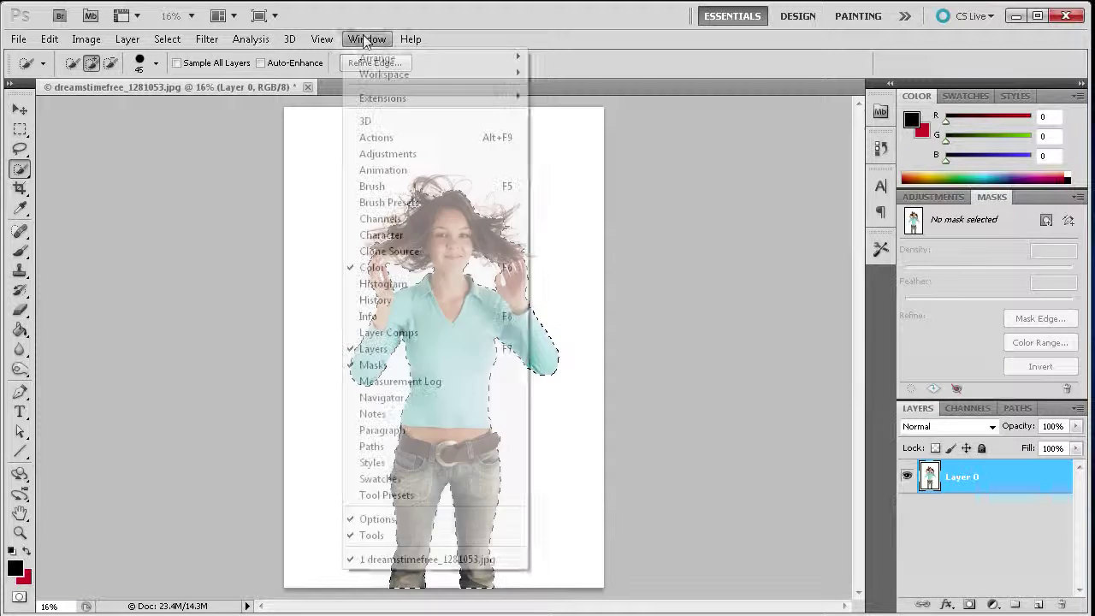
left_click(363, 39)
left_click(356, 40)
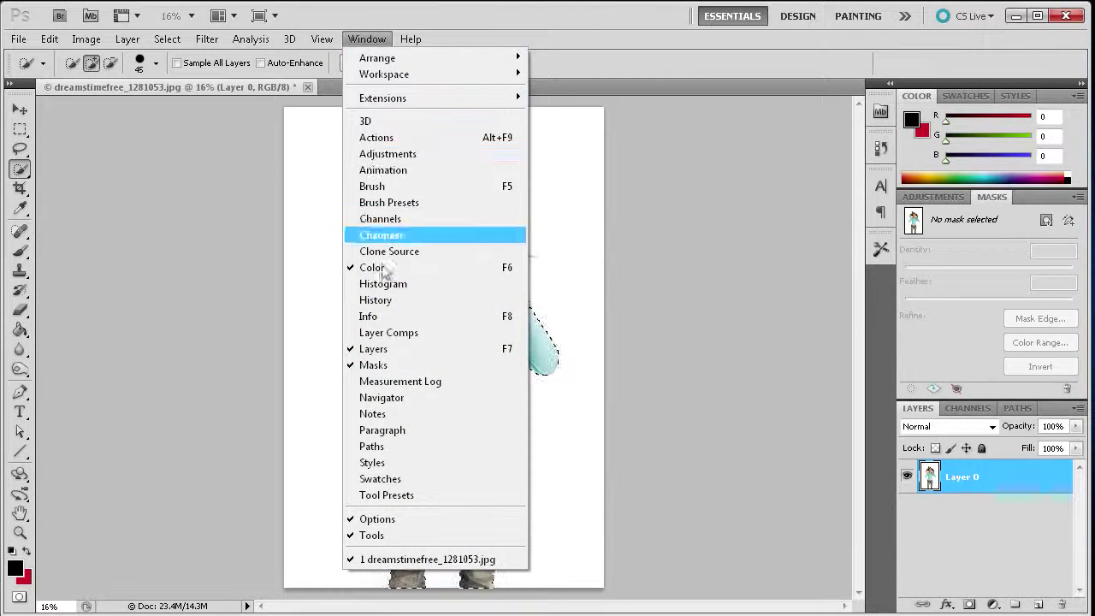
left_click(574, 20)
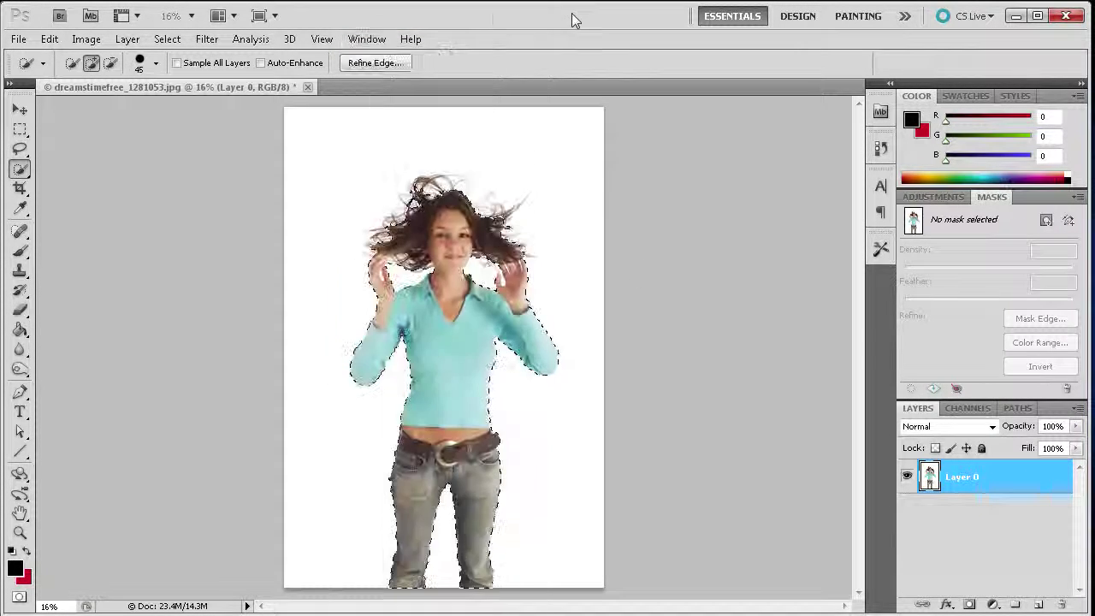
Step: Add a pixel mask to Layer 0 from the selection and open its Refine Mask settings beside the woman
left_click(1045, 222)
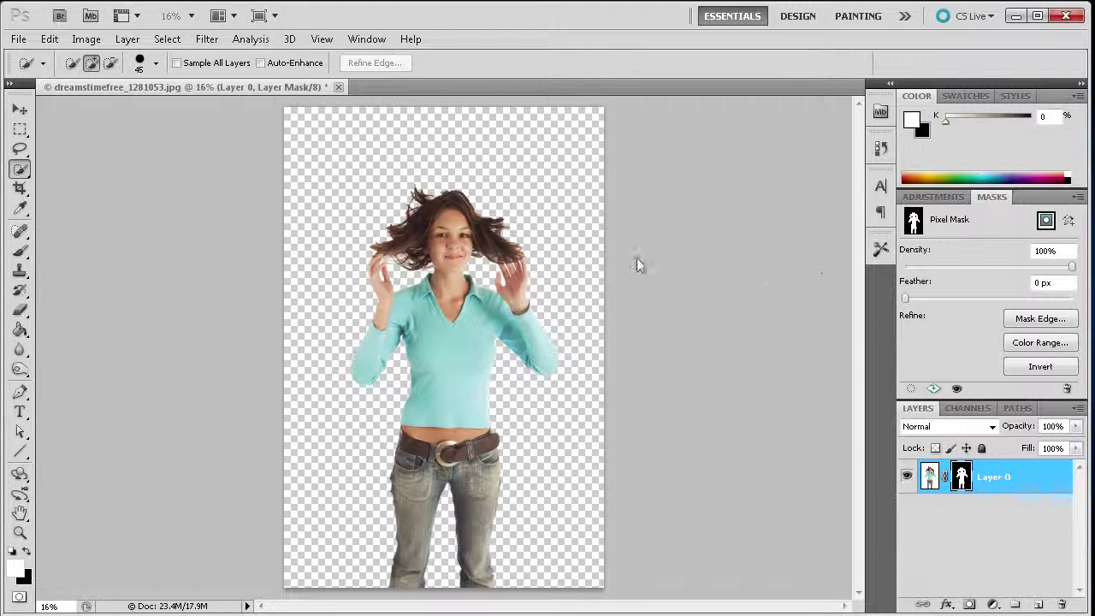
scroll(448, 232, "up", 3)
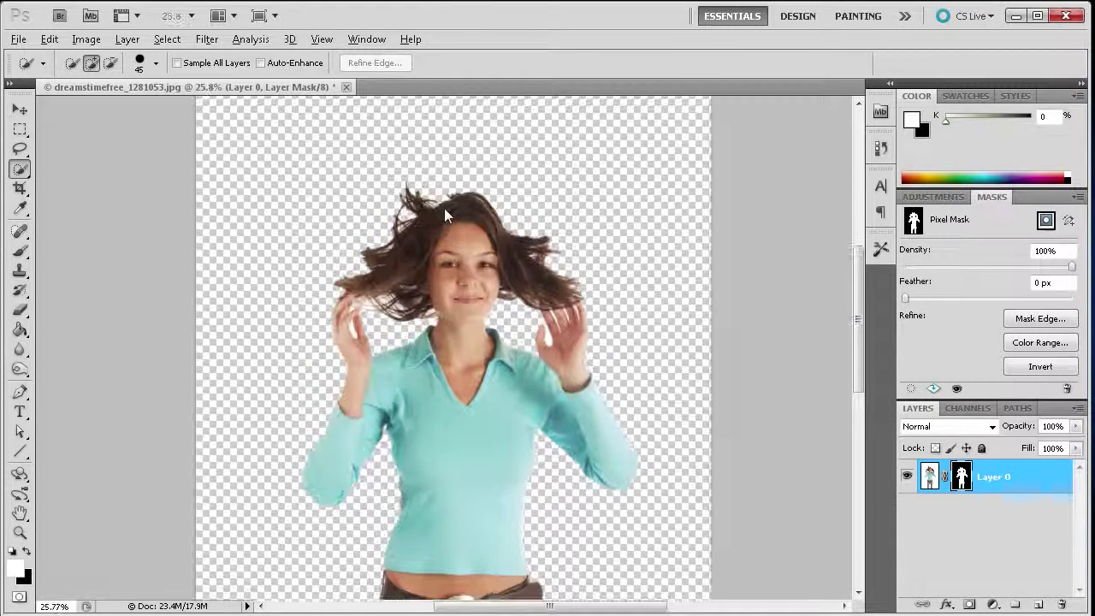
scroll(479, 244, "up", 2)
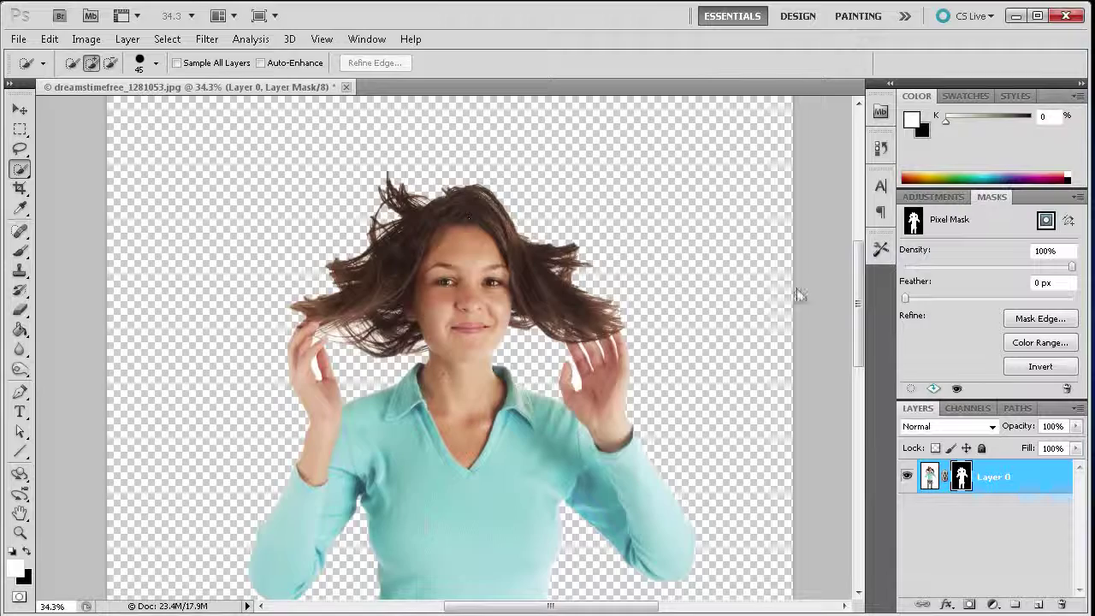
left_click(1032, 318)
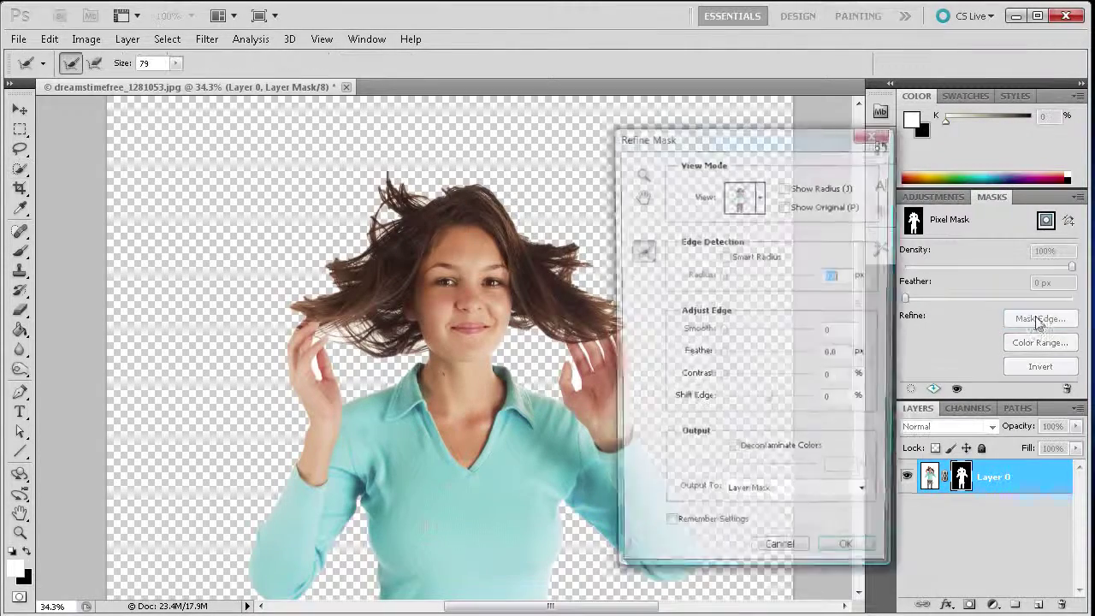
left_click_drag(699, 142, 773, 147)
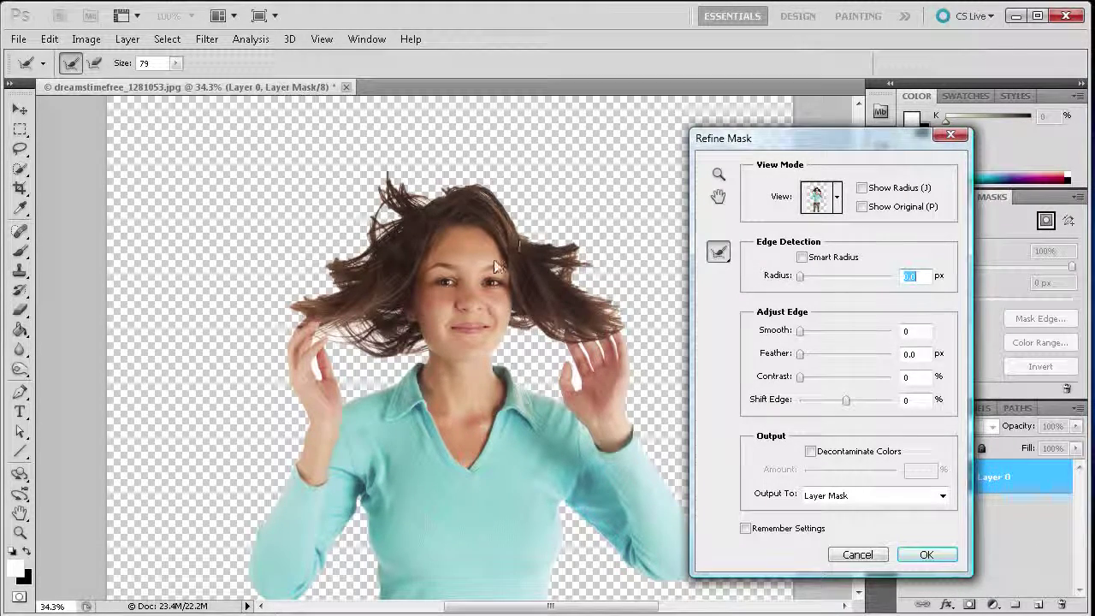
Step: Compare the mask in the Black & White, On Layers and Reveal Layer view modes
left_click(835, 197)
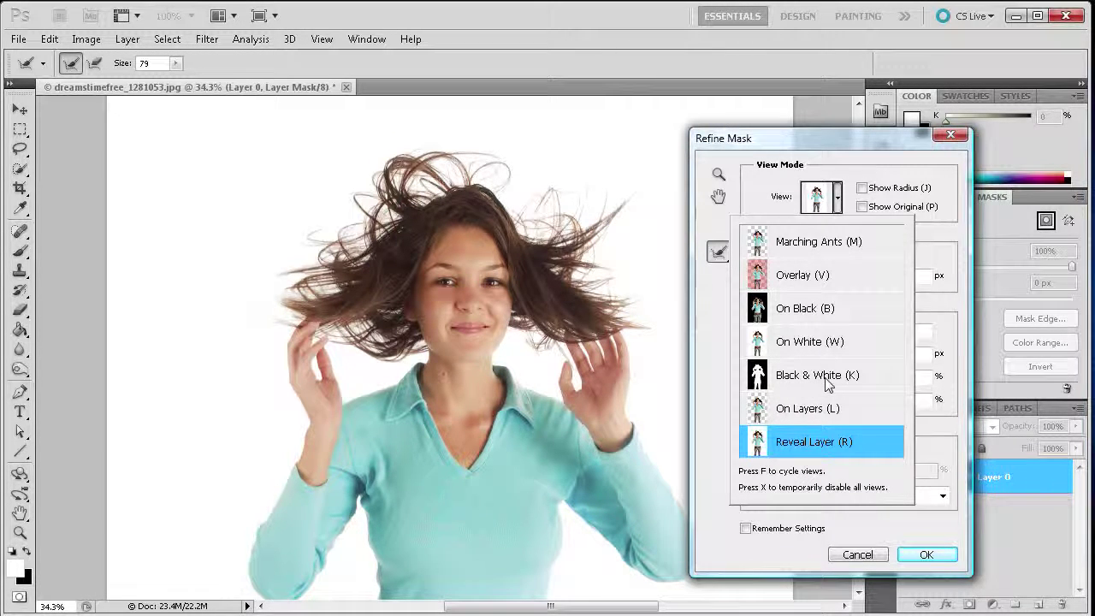
left_click(827, 385)
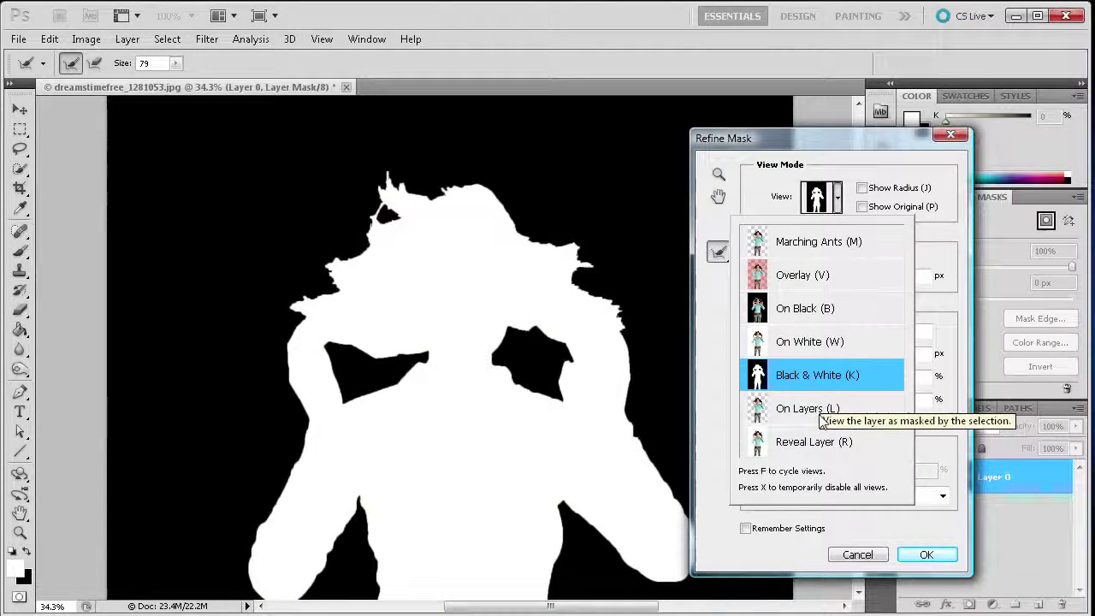
left_click(806, 408)
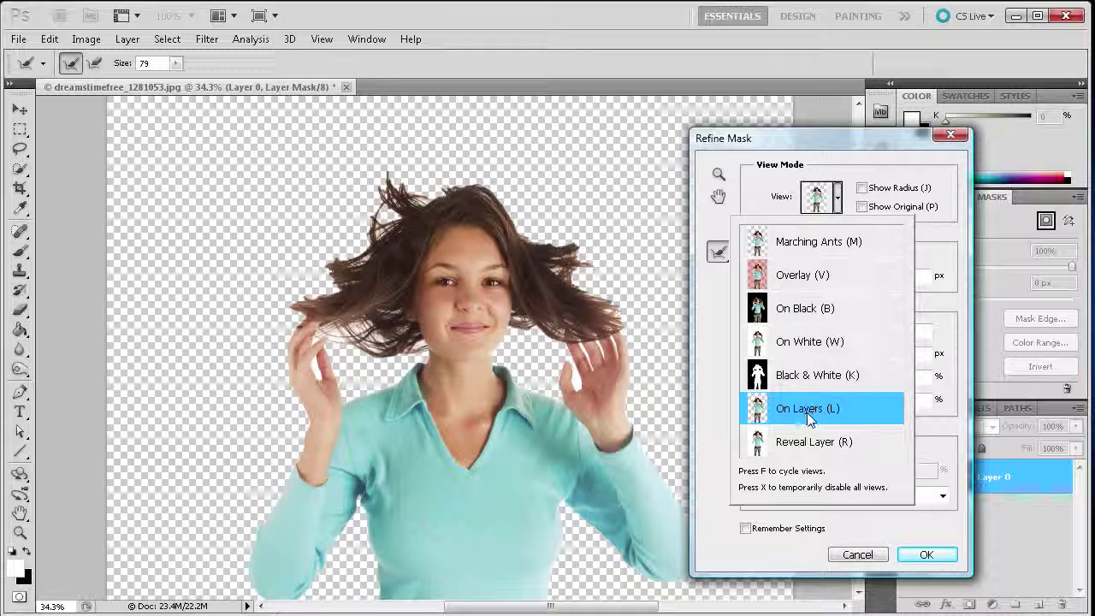
left_click(794, 443)
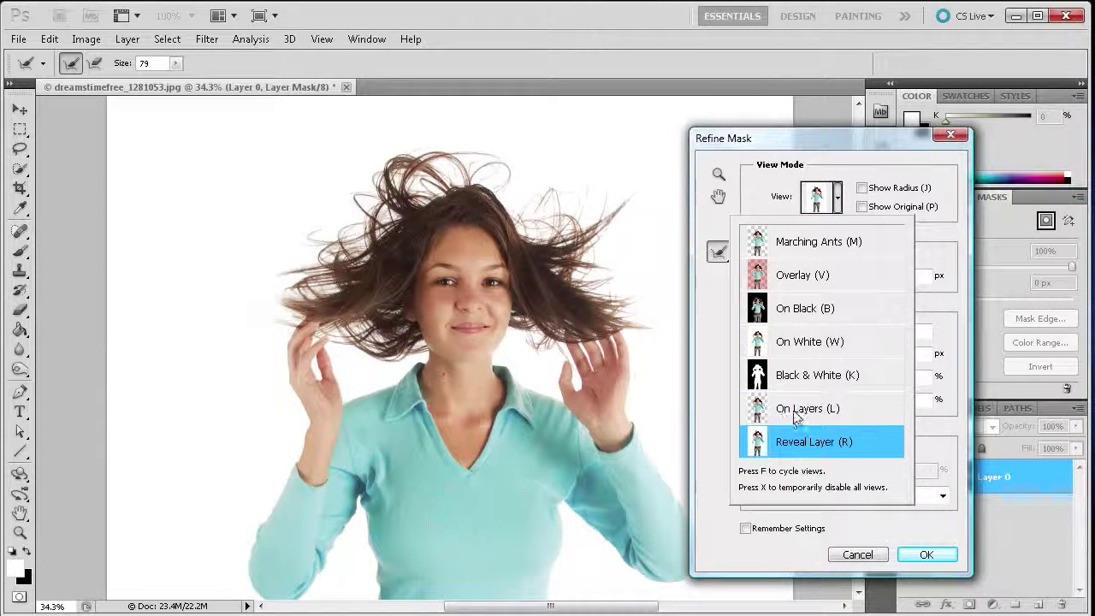
left_click(794, 411)
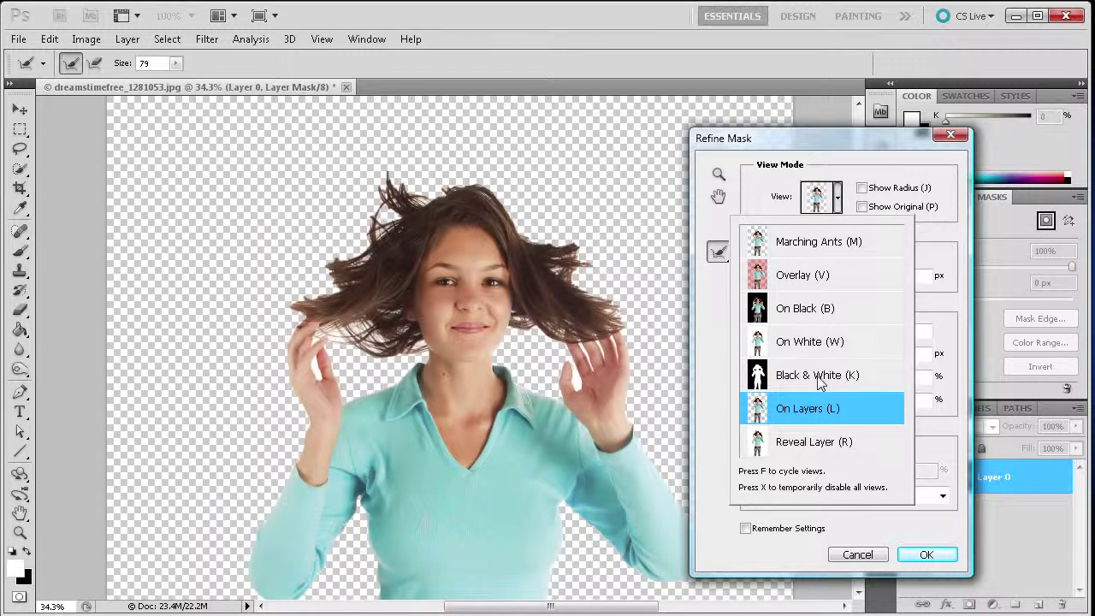
Step: View the mask in Black & White and enable Smart Radius edge detection with a radius of 36.9 px
left_click(823, 385)
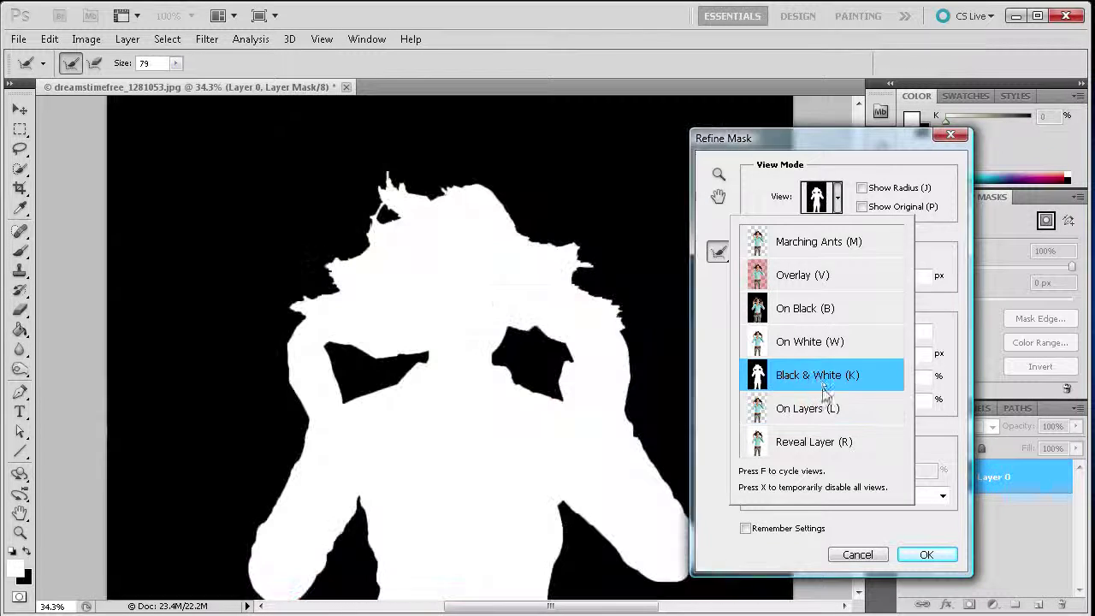
left_click(710, 349)
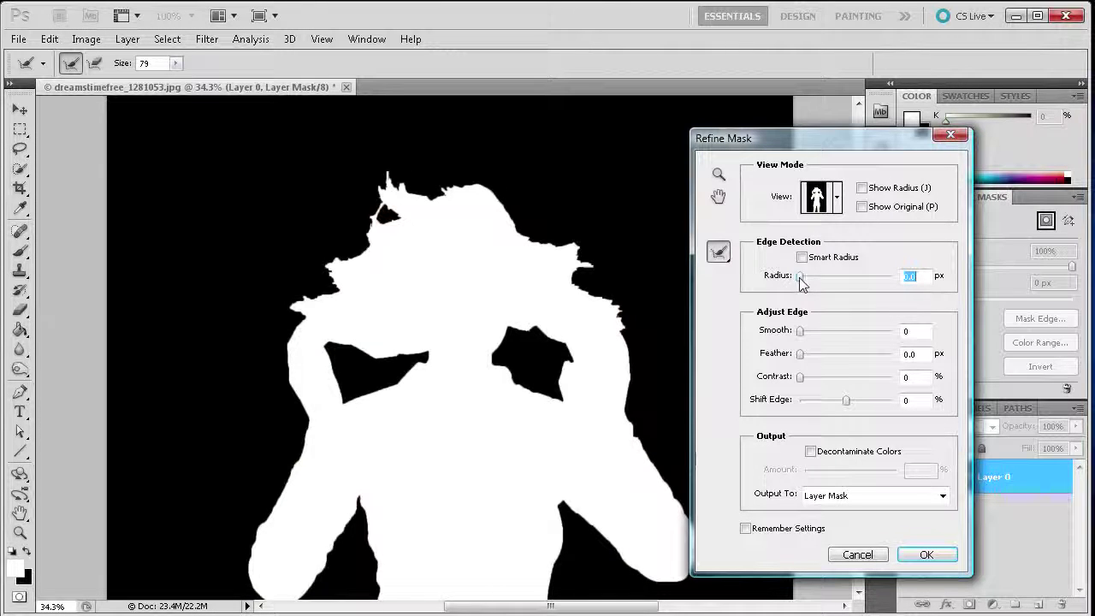
left_click_drag(805, 278, 850, 277)
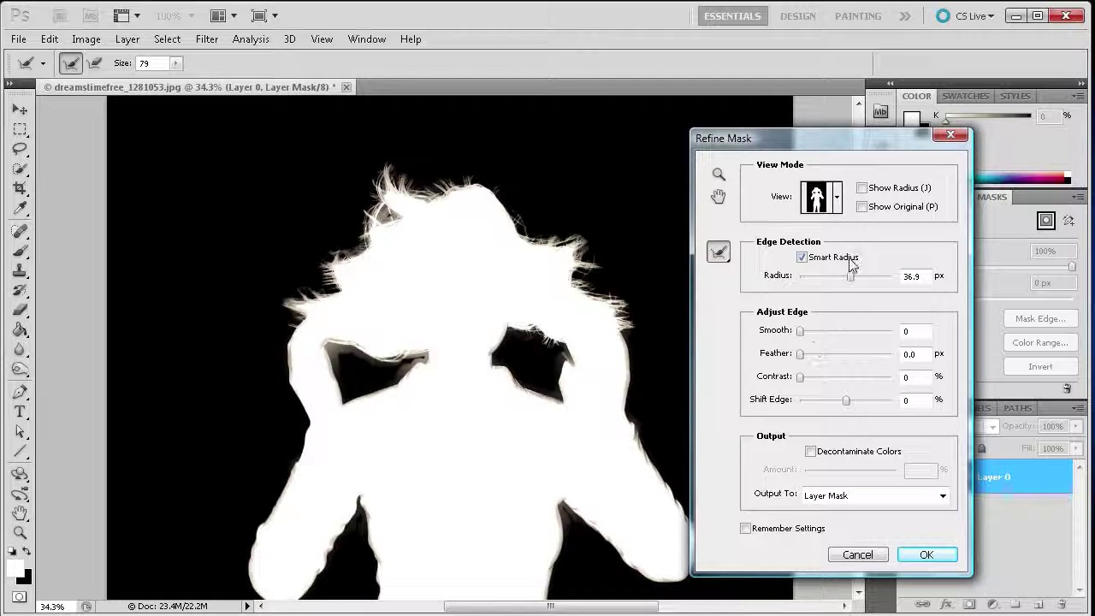
Step: Check the refined edge in On Layers view and switch the mask view to Reveal Layer
left_click(839, 204)
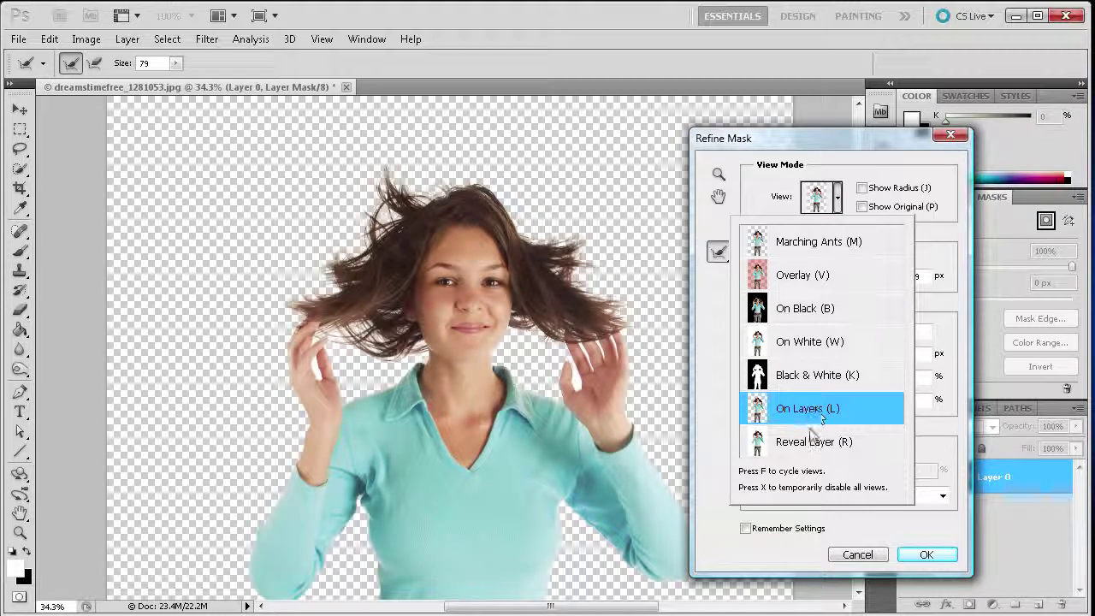
left_click(805, 346)
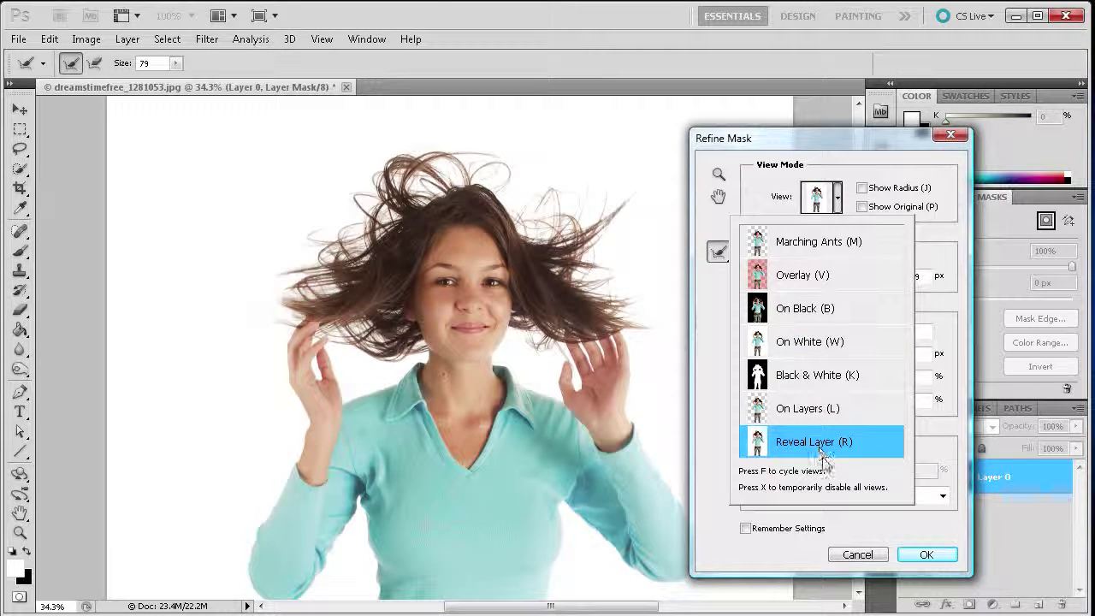
left_click(718, 344)
Step: Paint over the flyaway hair all around the woman's head with the Refine Radius Tool at size 79
left_click(712, 252)
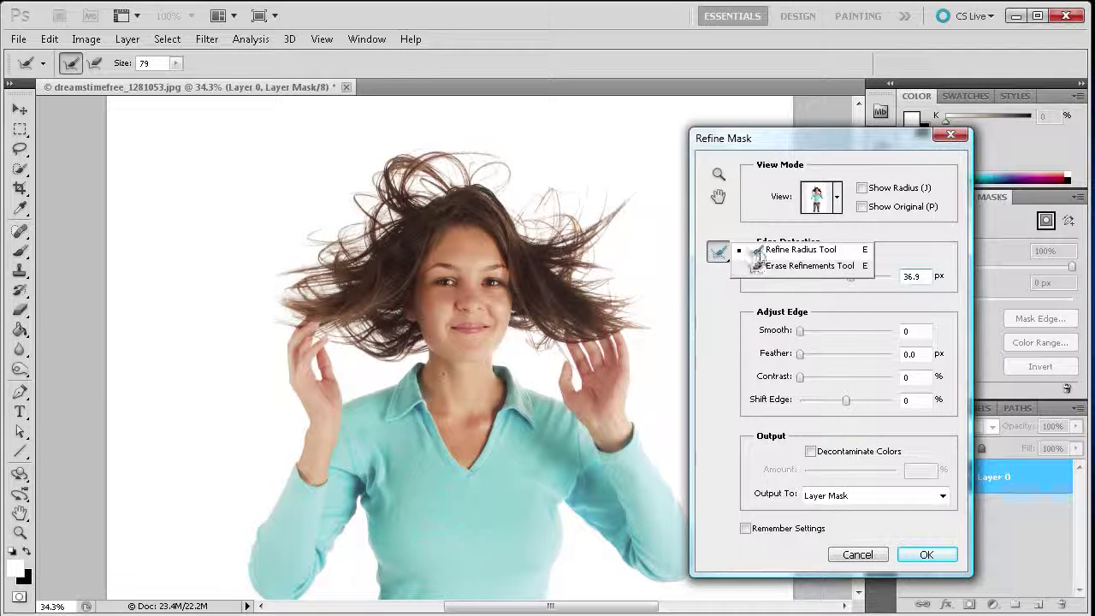
left_click(800, 253)
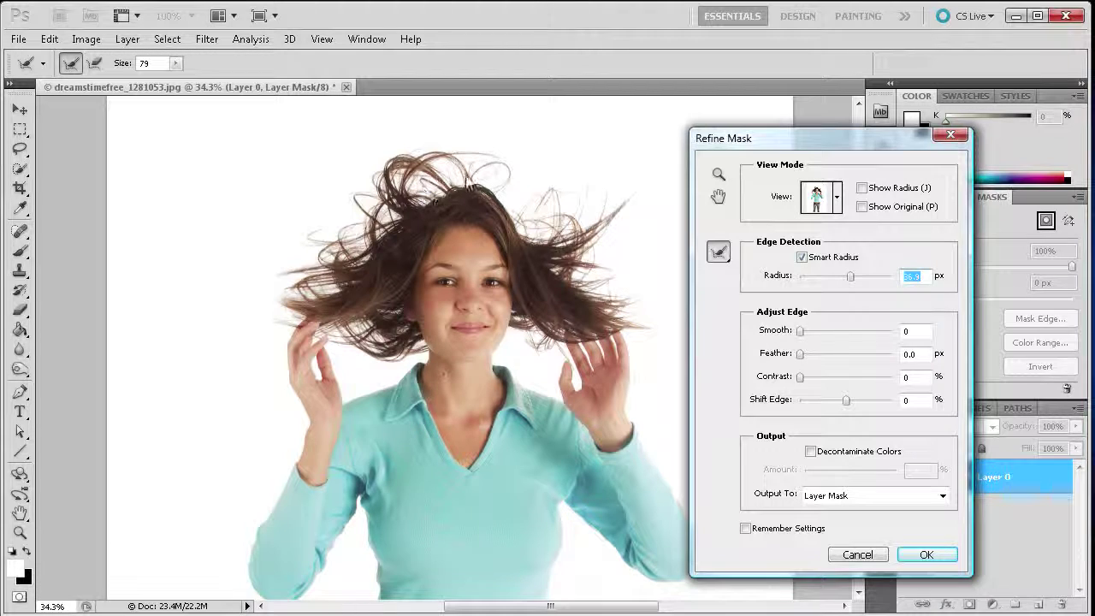
mouse_move(503, 175)
left_mouse_down()
mouse_move(492, 184)
mouse_move(469, 171)
left_mouse_up()
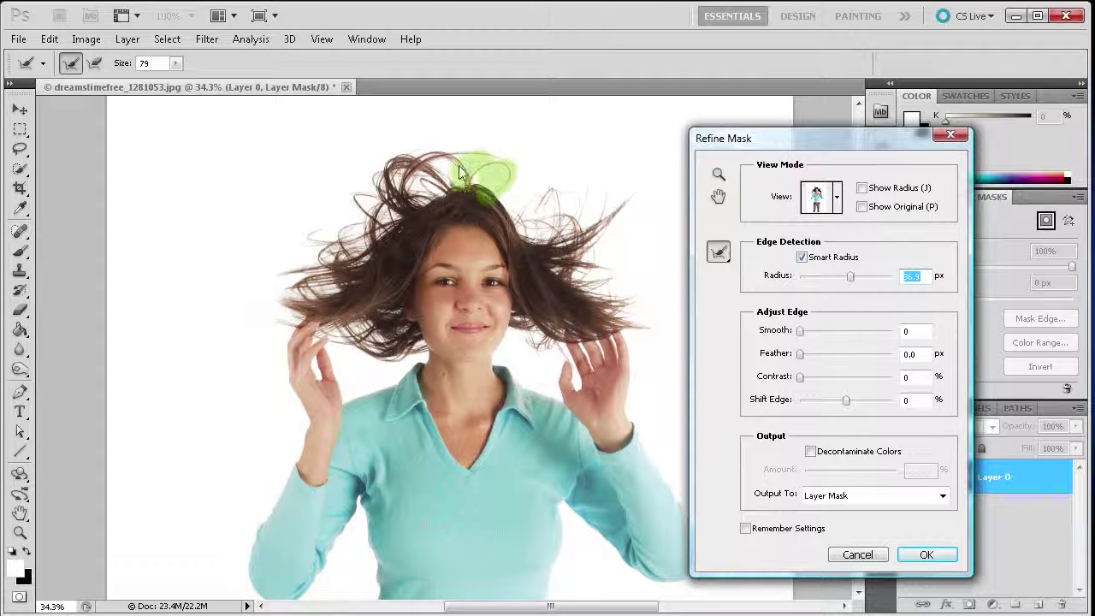
mouse_move(428, 183)
left_mouse_down()
mouse_move(450, 197)
mouse_move(411, 225)
mouse_move(399, 170)
mouse_move(374, 221)
mouse_move(384, 205)
mouse_move(348, 195)
mouse_move(397, 223)
mouse_move(358, 261)
mouse_move(319, 249)
mouse_move(312, 226)
mouse_move(359, 224)
mouse_move(349, 259)
mouse_move(327, 275)
mouse_move(283, 275)
mouse_move(323, 295)
mouse_move(280, 318)
mouse_move(284, 326)
mouse_move(313, 303)
mouse_move(330, 306)
mouse_move(324, 320)
mouse_move(335, 317)
mouse_move(343, 344)
mouse_move(420, 346)
mouse_move(394, 329)
mouse_move(348, 320)
left_mouse_up()
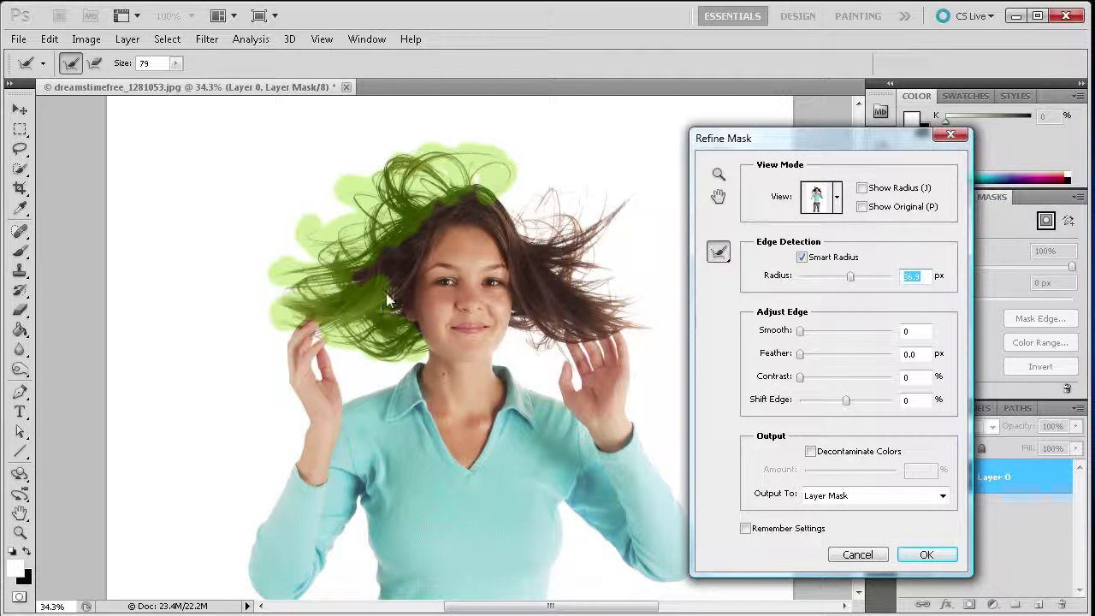
left_click_drag(358, 284, 392, 252)
mouse_move(459, 202)
left_mouse_down()
mouse_move(494, 215)
mouse_move(478, 183)
mouse_move(445, 171)
mouse_move(460, 198)
left_mouse_up()
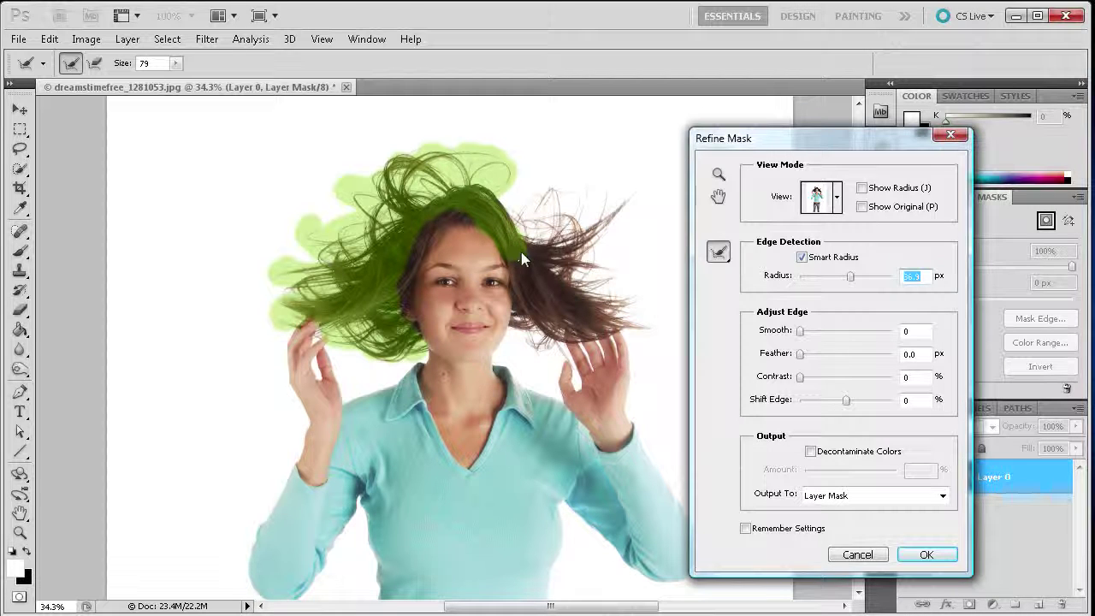
mouse_move(528, 239)
left_mouse_down()
mouse_move(574, 235)
mouse_move(560, 248)
mouse_move(591, 193)
mouse_move(577, 239)
mouse_move(606, 199)
mouse_move(613, 214)
mouse_move(632, 198)
mouse_move(563, 256)
mouse_move(577, 259)
mouse_move(571, 280)
mouse_move(549, 266)
mouse_move(592, 263)
mouse_move(600, 293)
left_mouse_up()
mouse_move(634, 330)
left_mouse_down()
mouse_move(573, 305)
mouse_move(552, 320)
mouse_move(548, 347)
mouse_move(524, 341)
mouse_move(520, 315)
mouse_move(520, 327)
mouse_move(544, 313)
left_mouse_up()
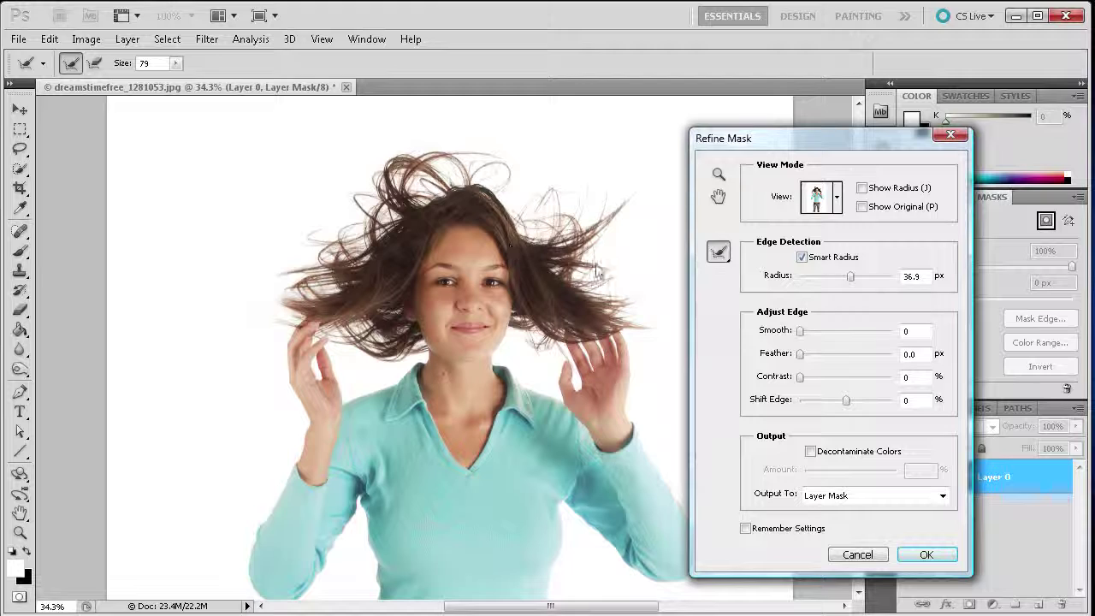
Step: Switch the view to On Layers, apply the refinement to the layer mask and deselect Layer 0
left_click(836, 203)
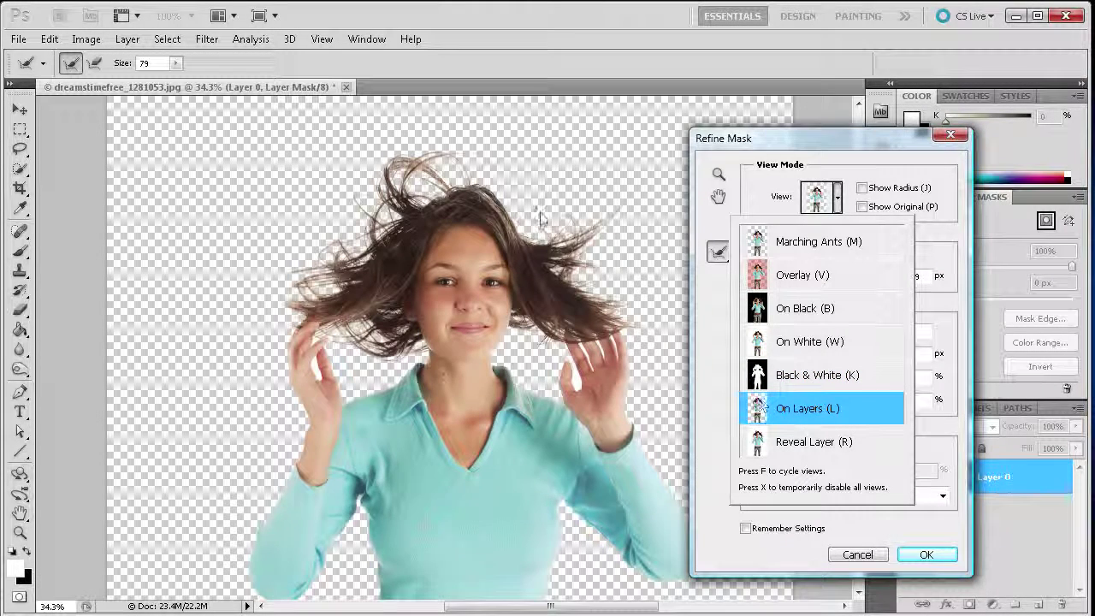
left_click(932, 558)
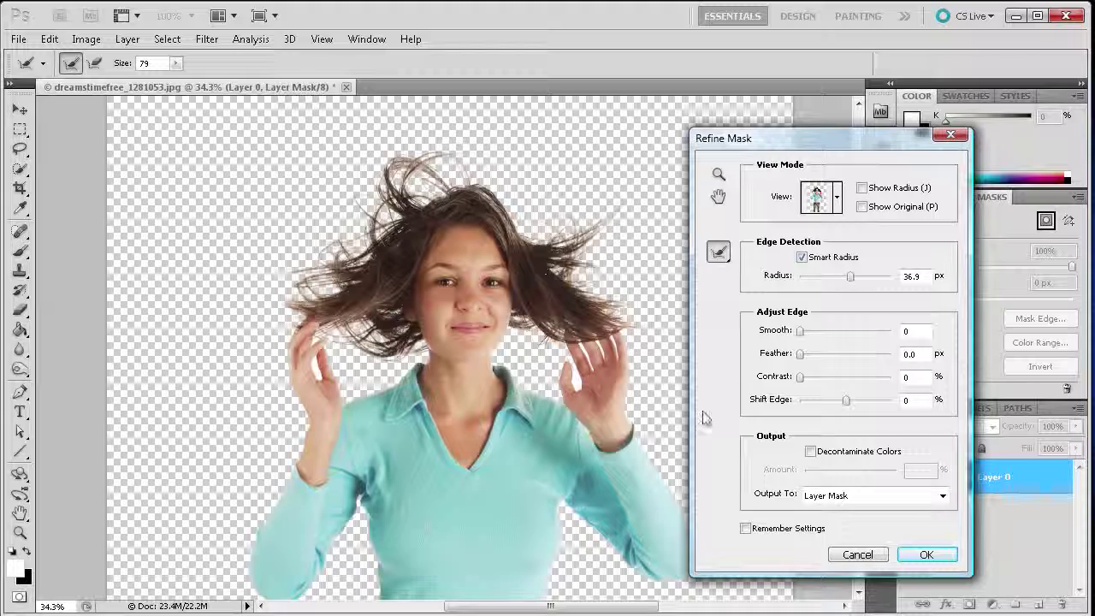
left_click(908, 556)
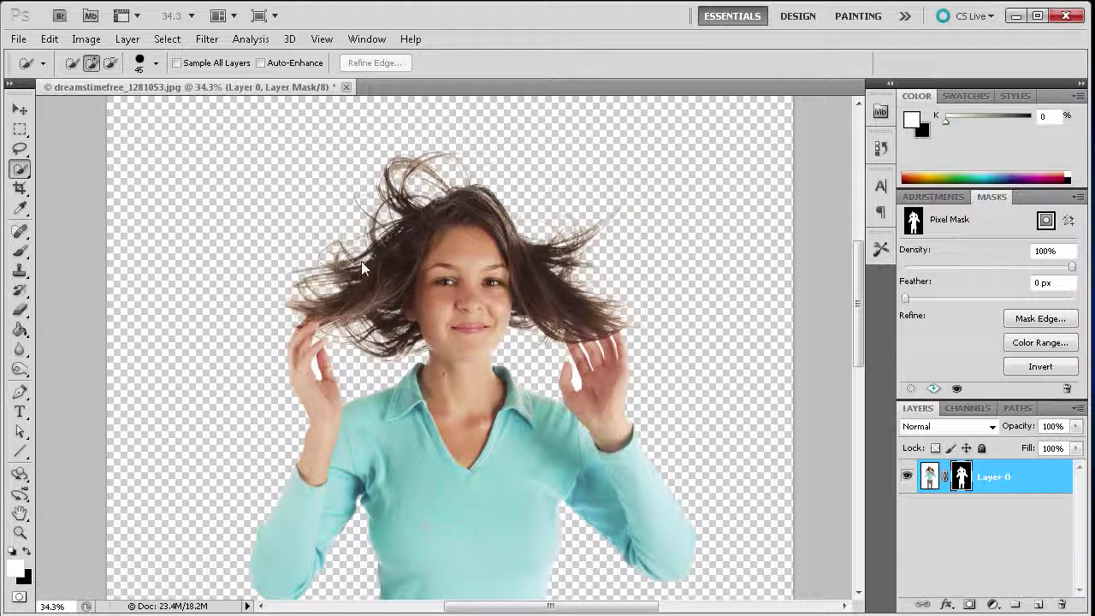
left_click(958, 515)
scroll(672, 359, "down", 2)
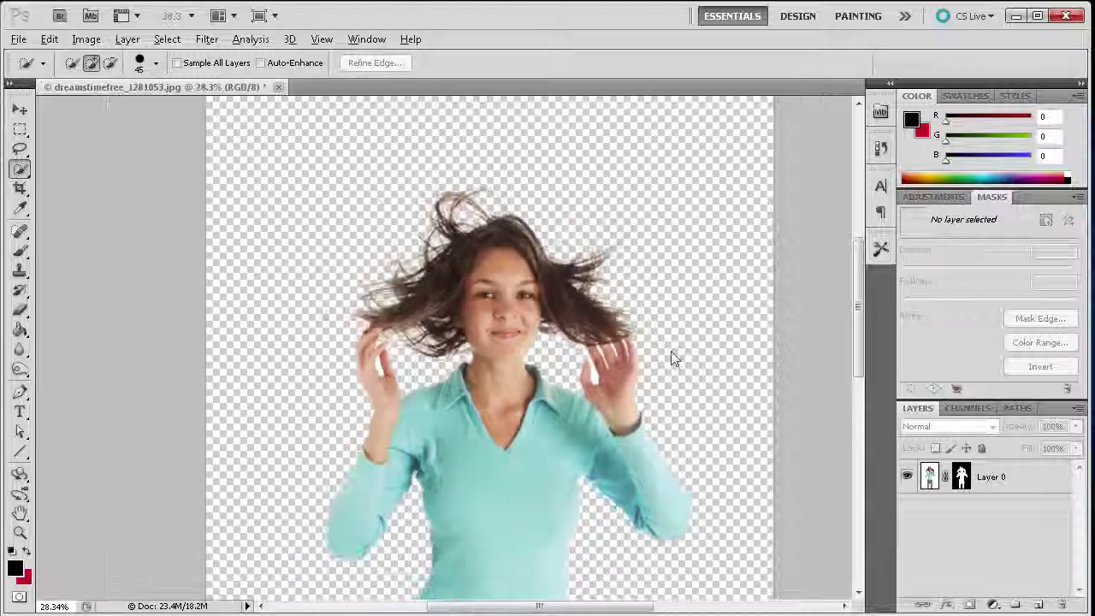
Step: Duplicate the masked Layer 0 together with its layer mask, keeping the copy directly above the original
scroll(672, 359, "down", 1)
left_click_drag(856, 376, 859, 402)
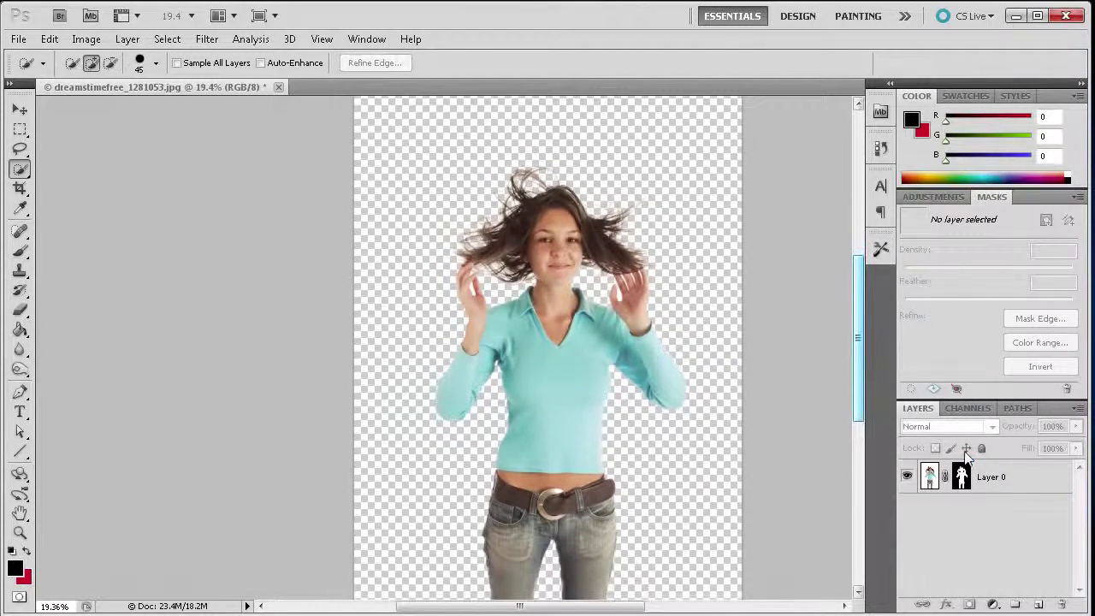
left_click(1005, 478)
left_click_drag(1007, 484, 1040, 605)
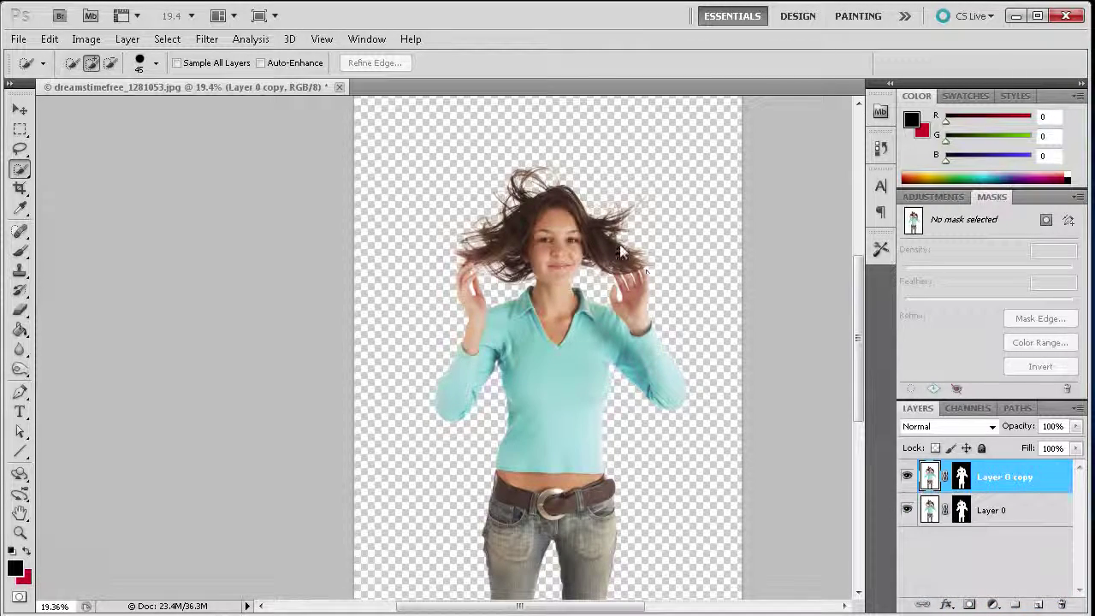
Step: Compare the hair detail with and without the duplicated layer by hiding Layer 0 copy and showing it again
scroll(635, 233, "up", 4)
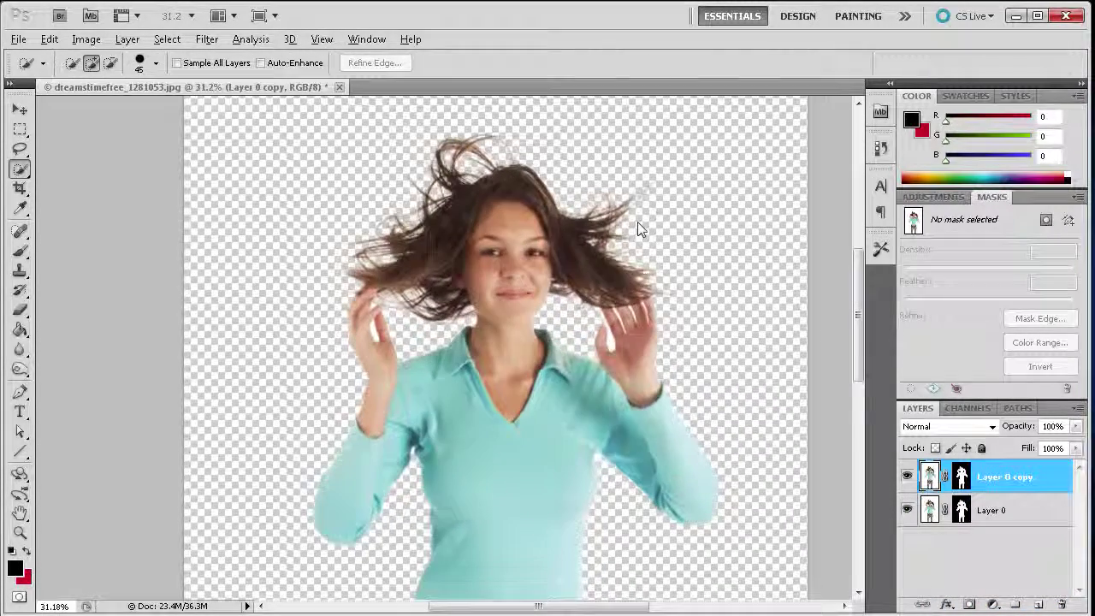
key("alt")
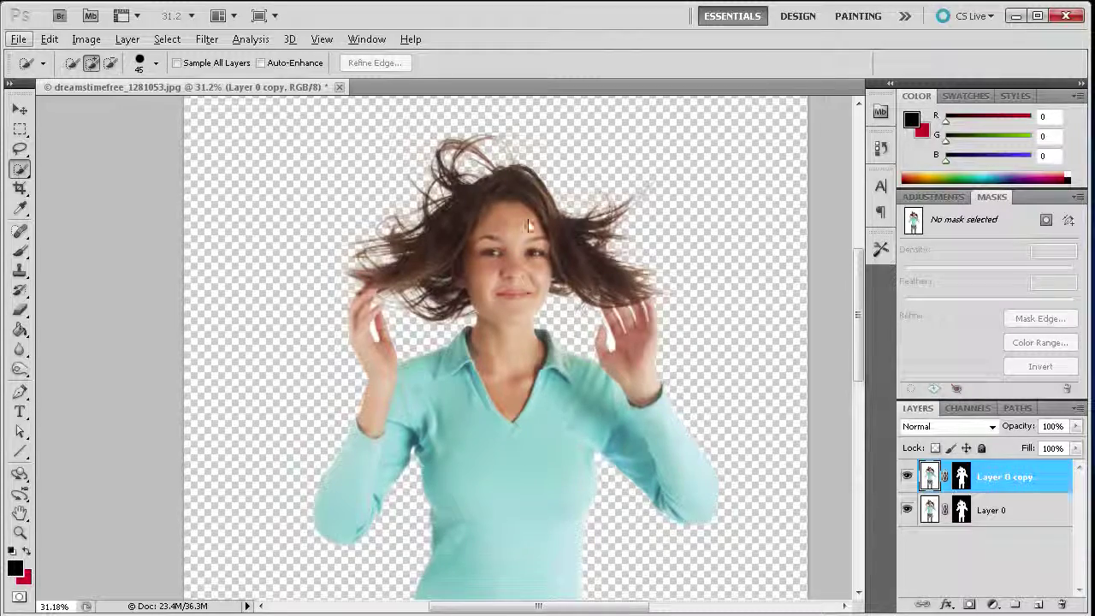
scroll(539, 177, "up", 2)
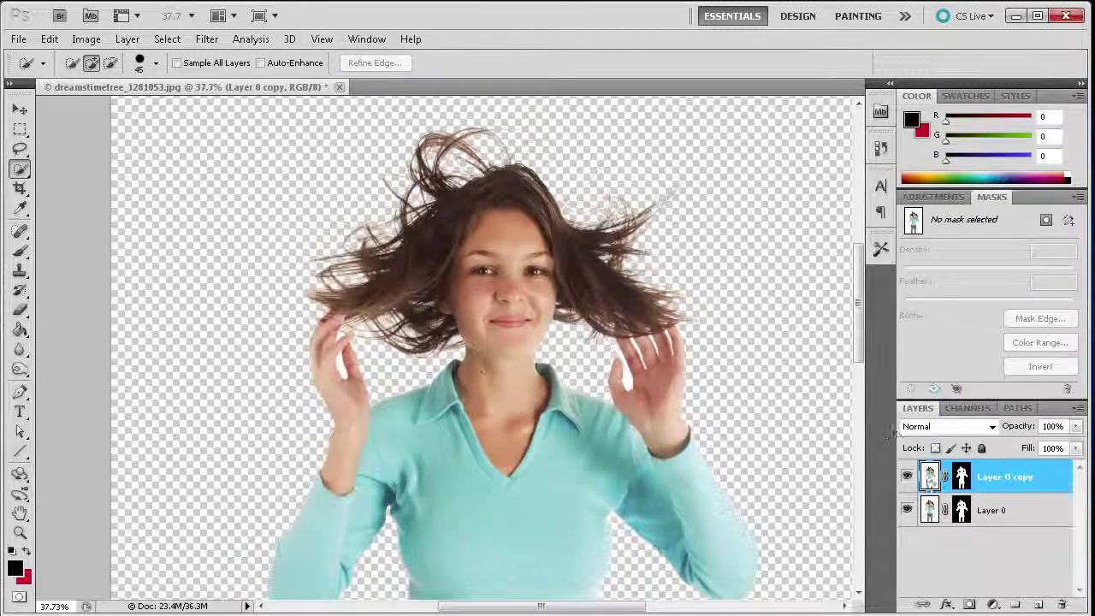
left_click(906, 477)
left_click(907, 477)
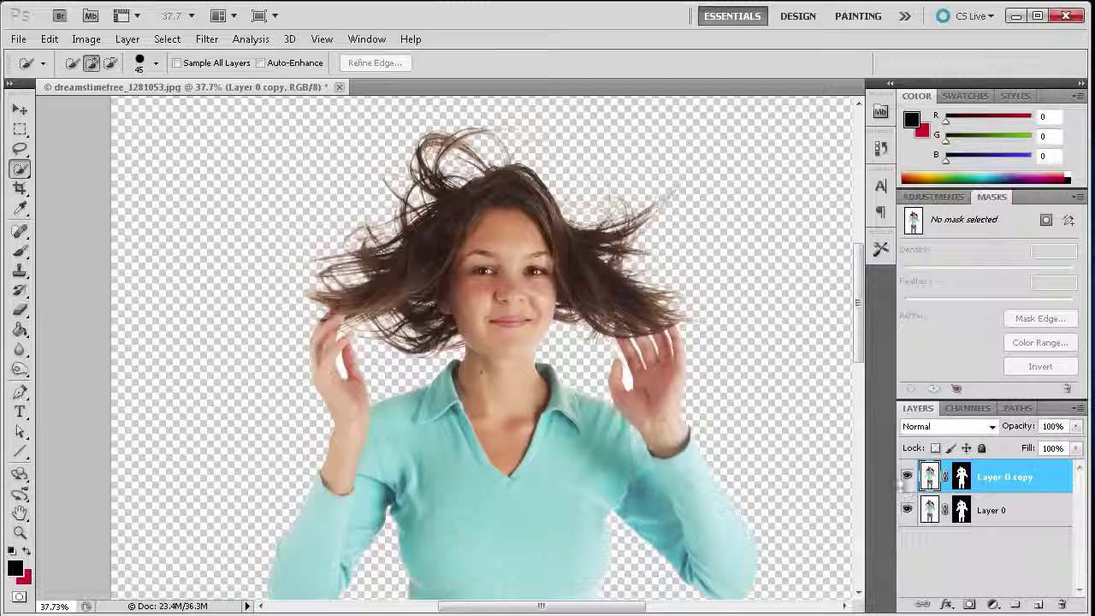
scroll(739, 336, "down", 3)
left_click_drag(857, 328, 858, 358)
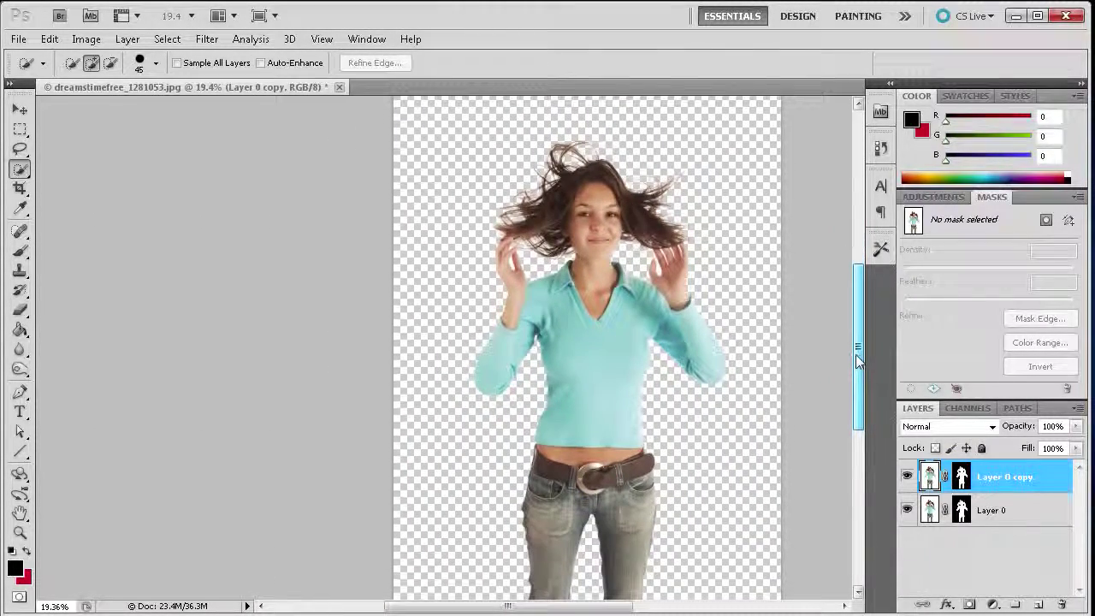
scroll(716, 312, "down", 1)
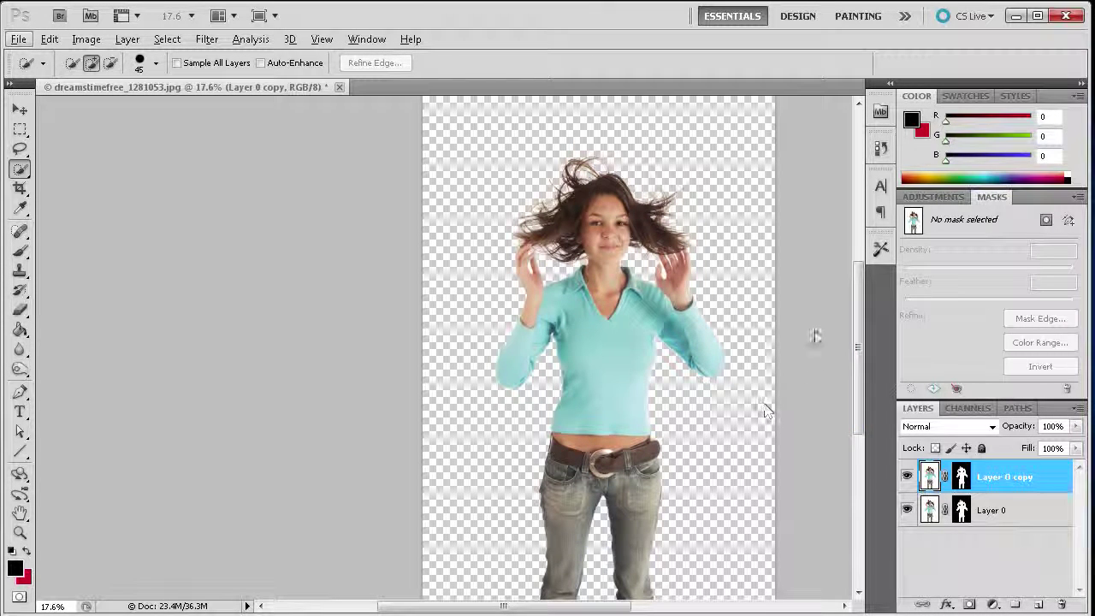
left_click_drag(604, 611, 630, 613)
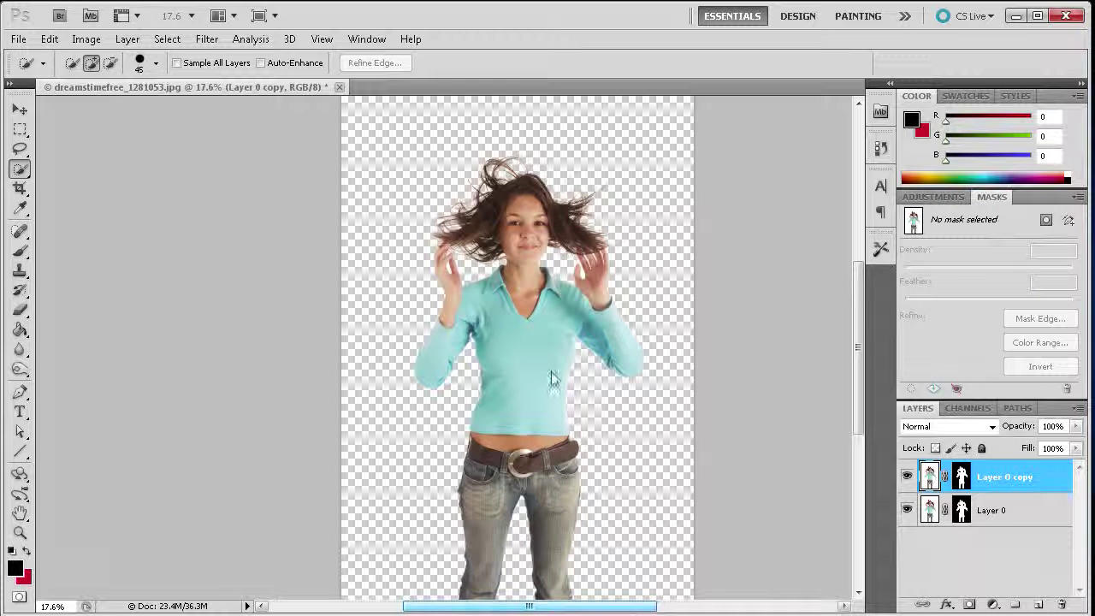